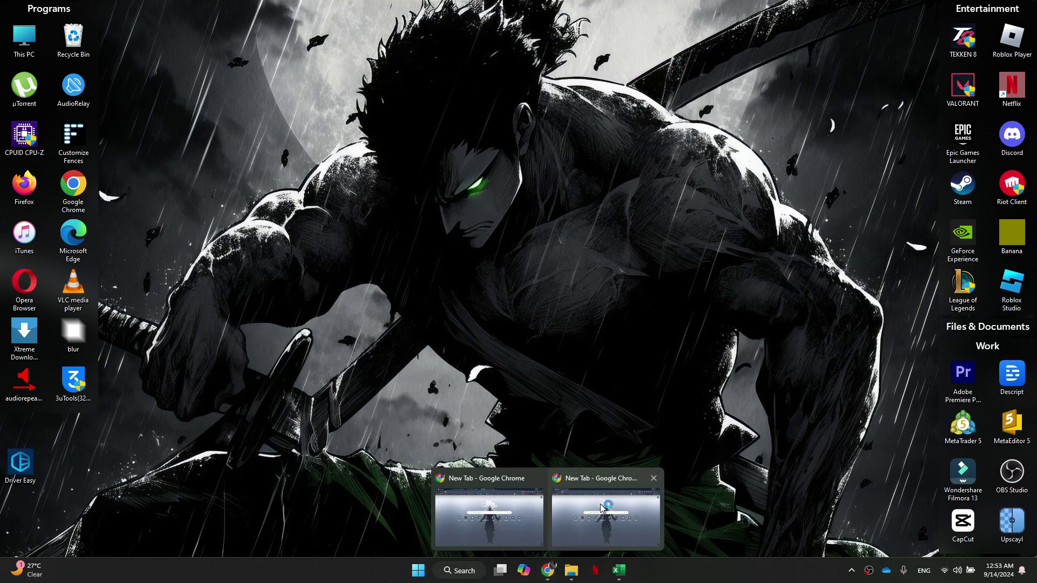
# Under Chrome Settings > Privacy and security > Security, set Safe Browsing to Standard protection
pyautogui.click(602, 503)
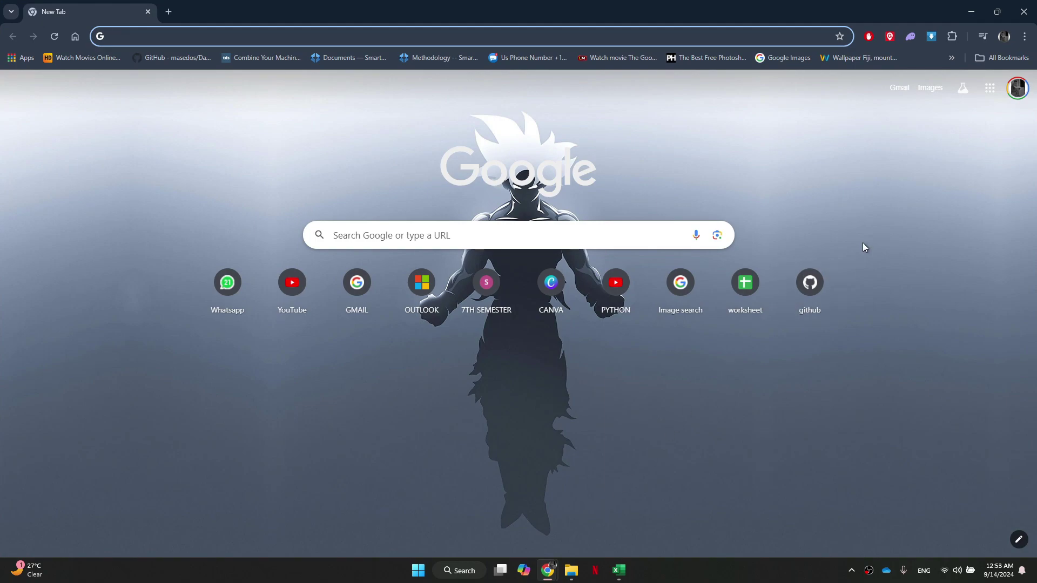
pyautogui.click(1024, 39)
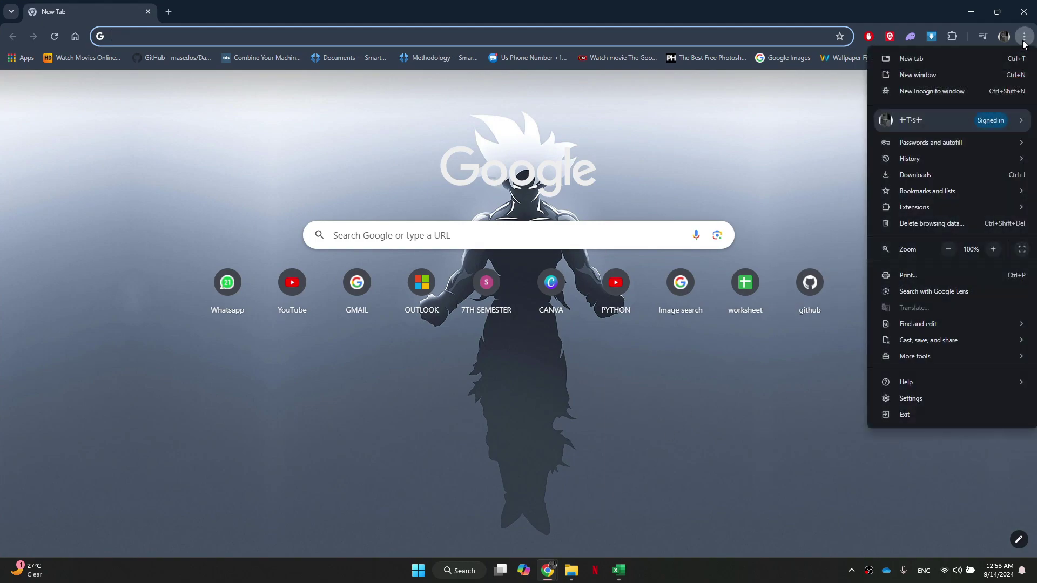
pyautogui.click(947, 398)
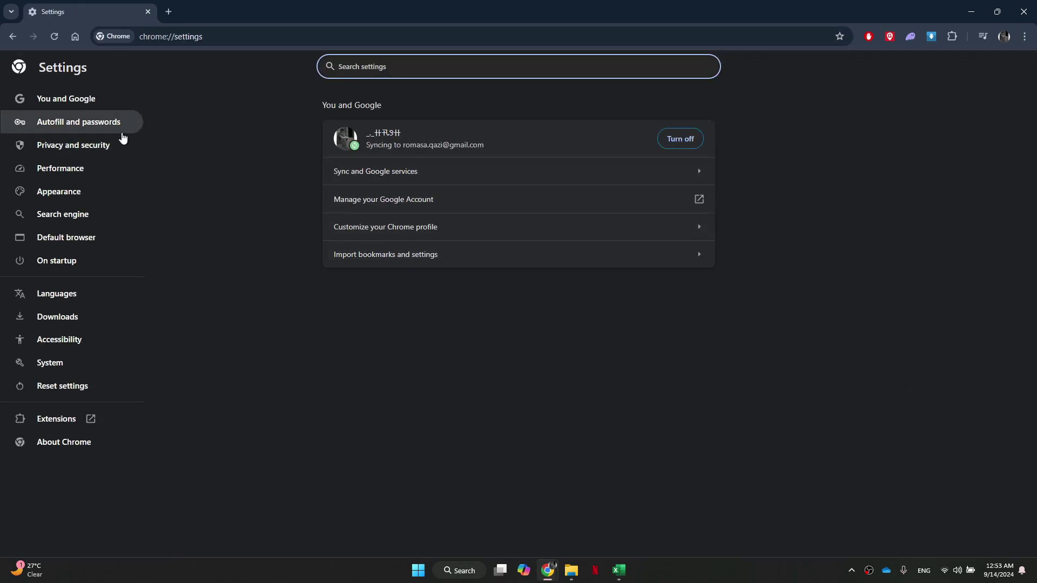
pyautogui.click(120, 143)
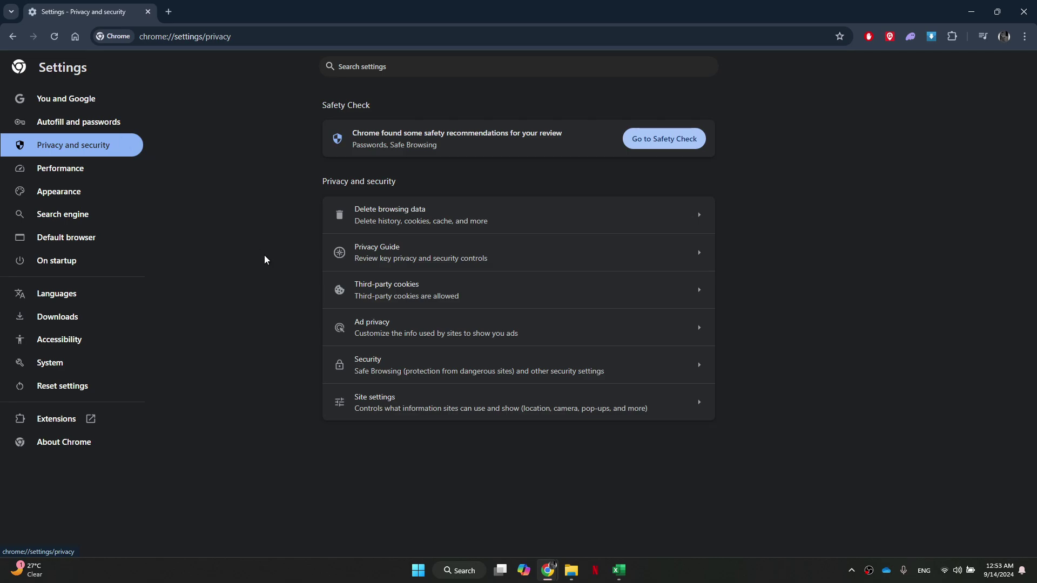
pyautogui.click(444, 372)
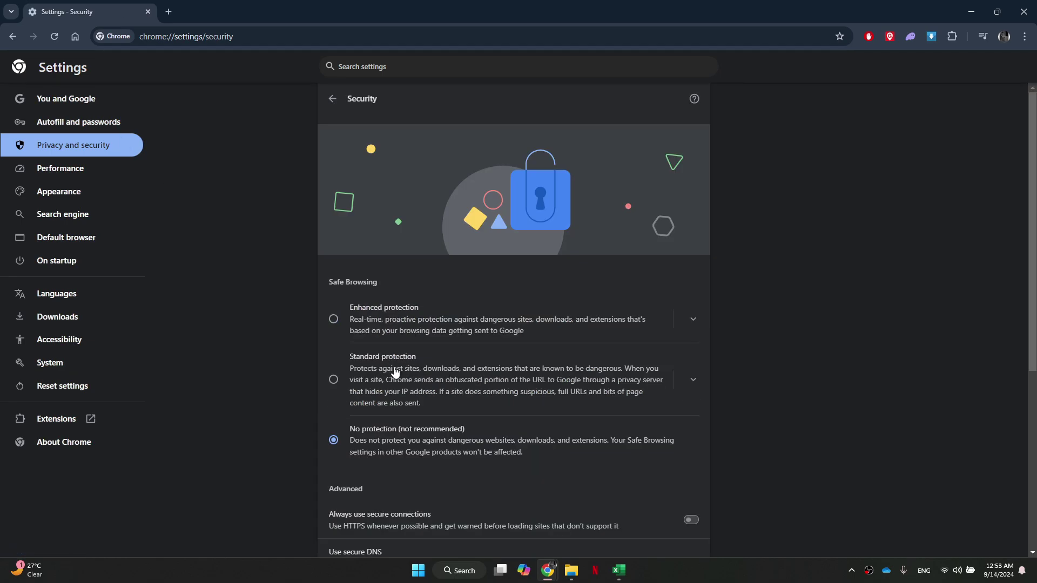
pyautogui.click(334, 379)
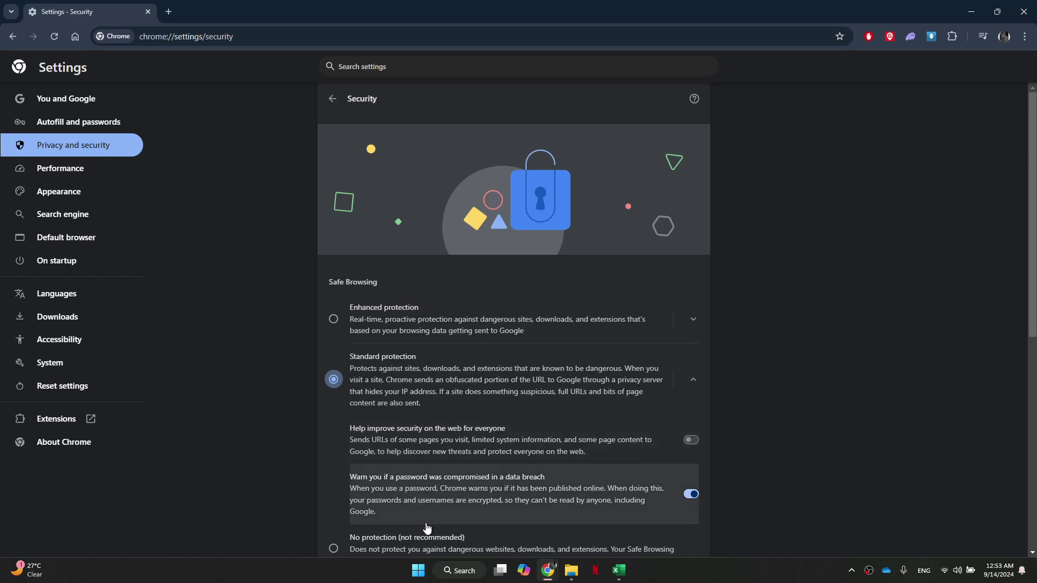
# Open Windows Defender Firewall's allowed apps list and unlock it for editing
pyautogui.click(426, 570)
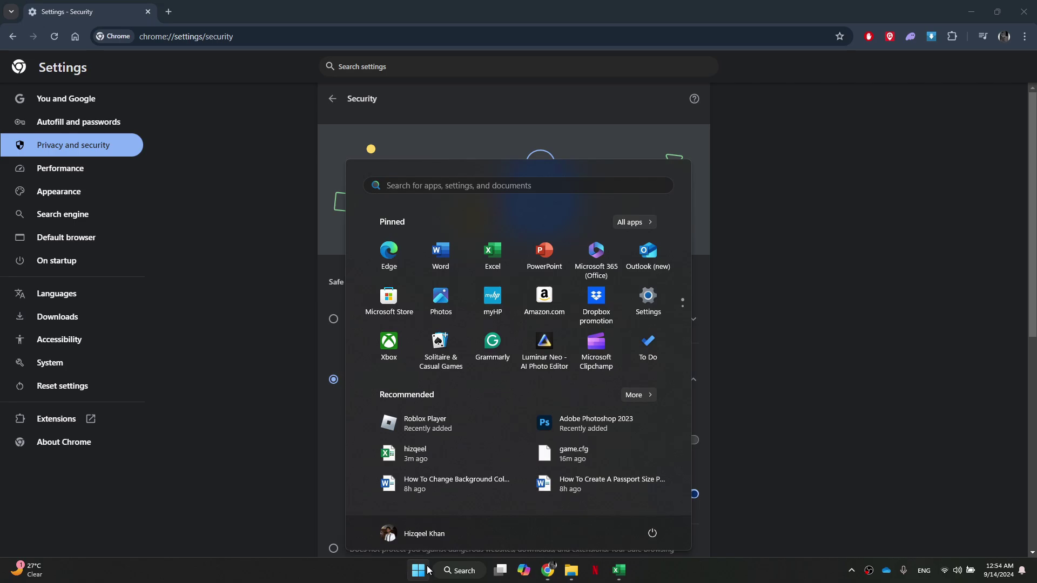
pyautogui.write('firew')
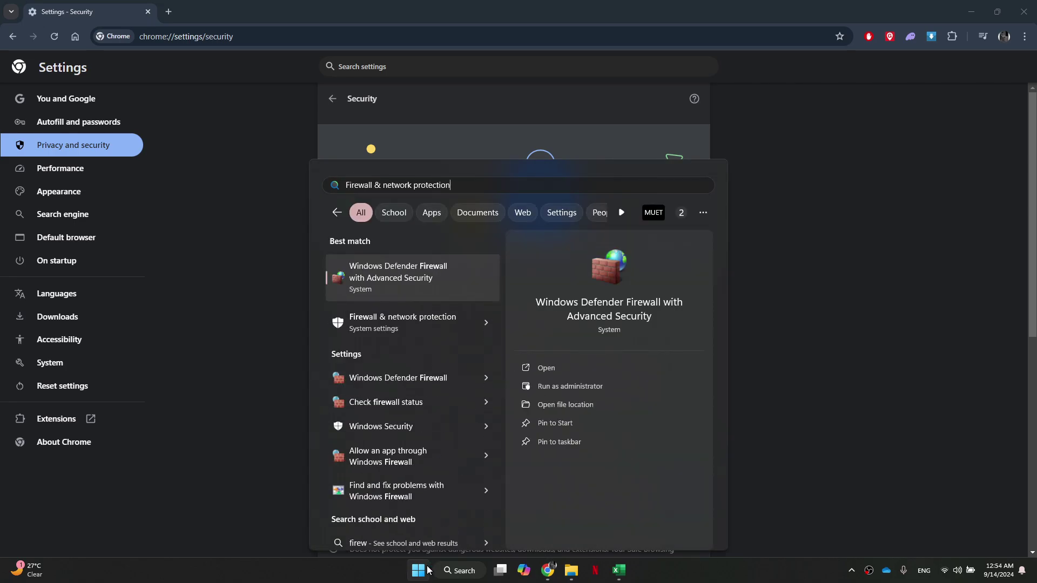
pyautogui.press('Down')
pyautogui.press('Down')
pyautogui.press('Return')
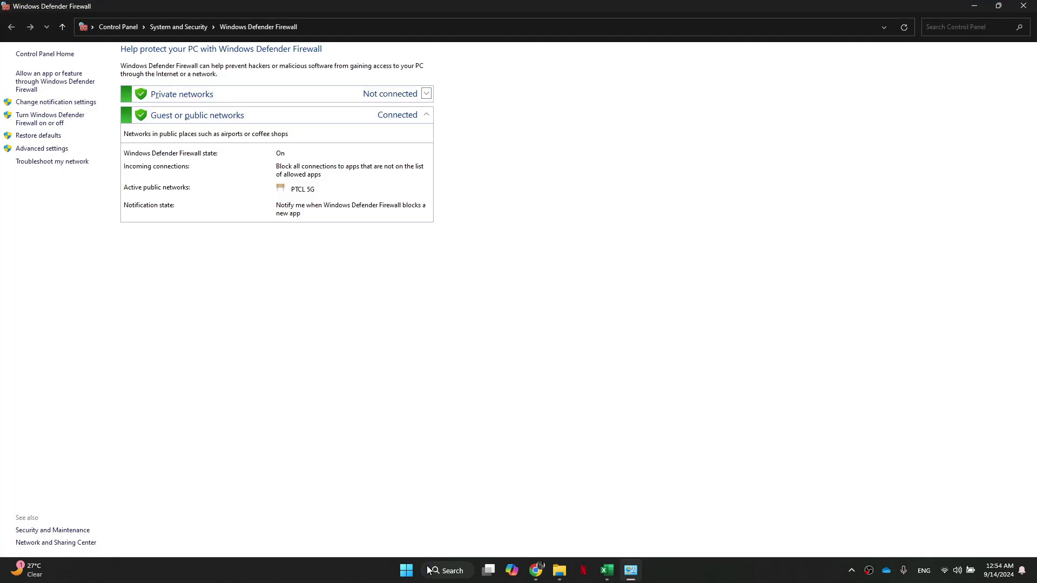
pyautogui.click(42, 85)
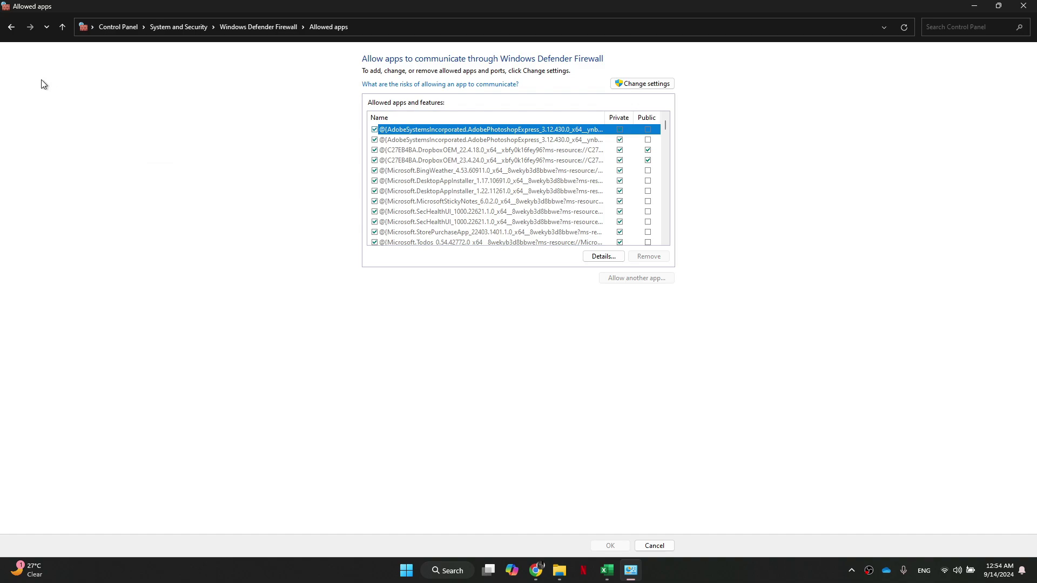
pyautogui.click(620, 84)
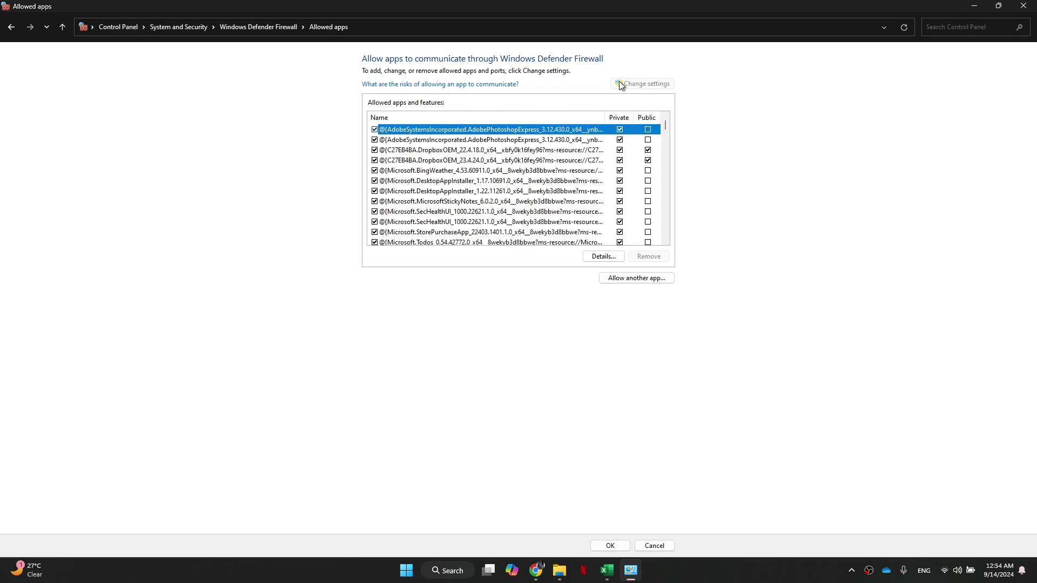
# Allow Google Chrome through the firewall
pyautogui.scroll(-5, 468, 200)
pyautogui.scroll(-5, 464, 198)
pyautogui.scroll(-5, 462, 197)
pyautogui.scroll(-1, 463, 199)
pyautogui.click(413, 204)
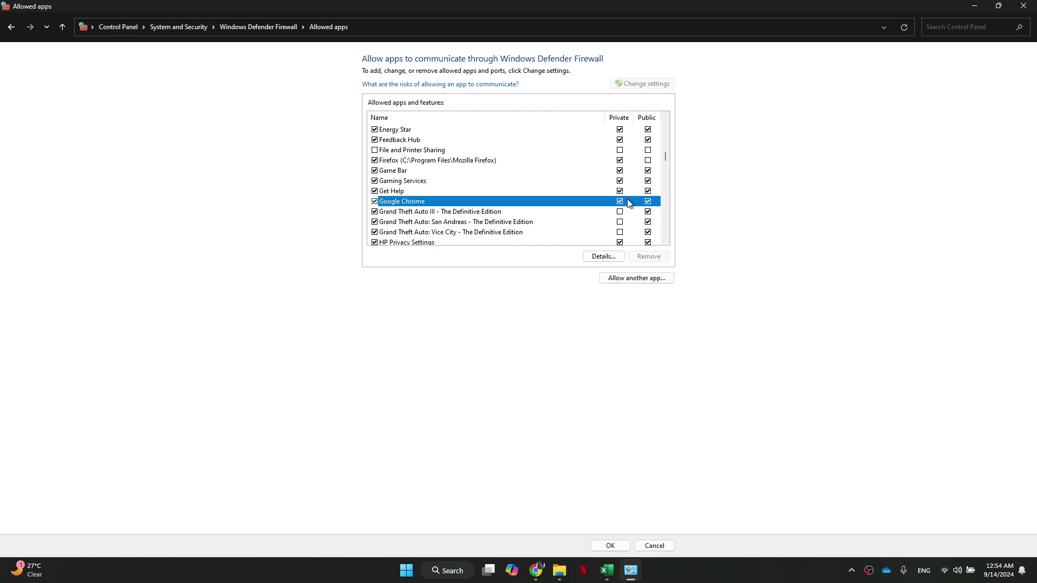
# Allow the roblox inbound1 rule on private and public networks
pyautogui.scroll(-1, 477, 206)
pyautogui.scroll(-6, 459, 216)
pyautogui.scroll(-5, 461, 217)
pyautogui.scroll(-10, 441, 209)
pyautogui.scroll(1, 441, 210)
pyautogui.scroll(1, 441, 210)
pyautogui.scroll(-3, 442, 210)
pyautogui.scroll(-1, 441, 209)
pyautogui.scroll(1, 441, 209)
pyautogui.click(429, 192)
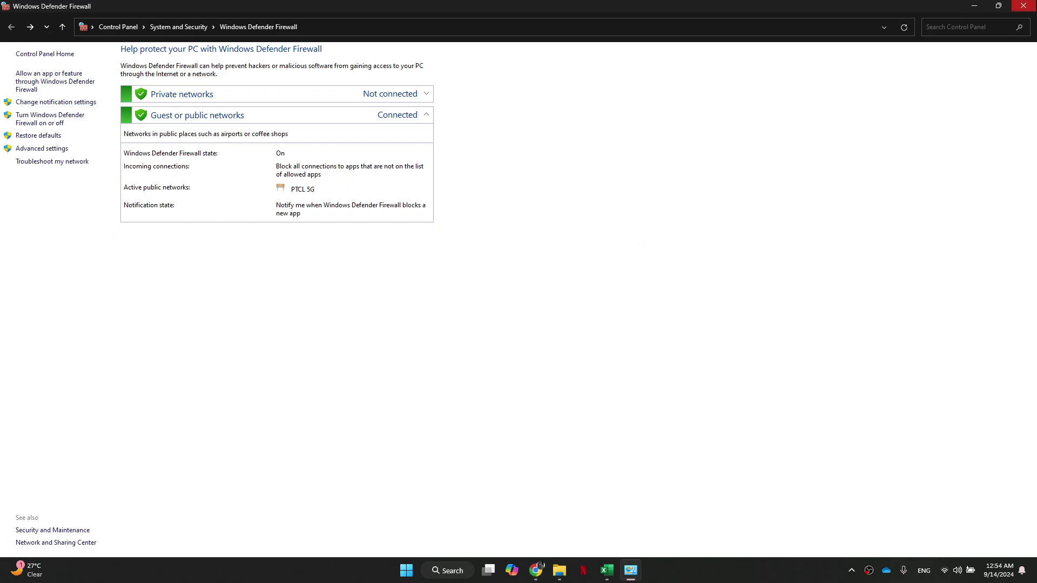
# Close the firewall and open Network Connections via Control Panel's Network and Sharing Center
pyautogui.click(1023, 6)
pyautogui.click(978, 11)
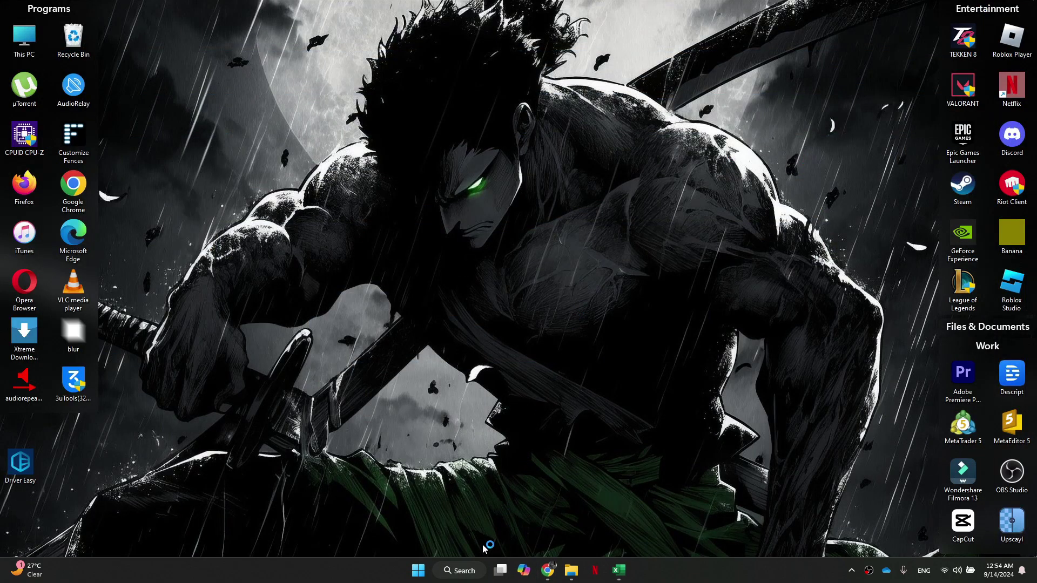
pyautogui.click(438, 572)
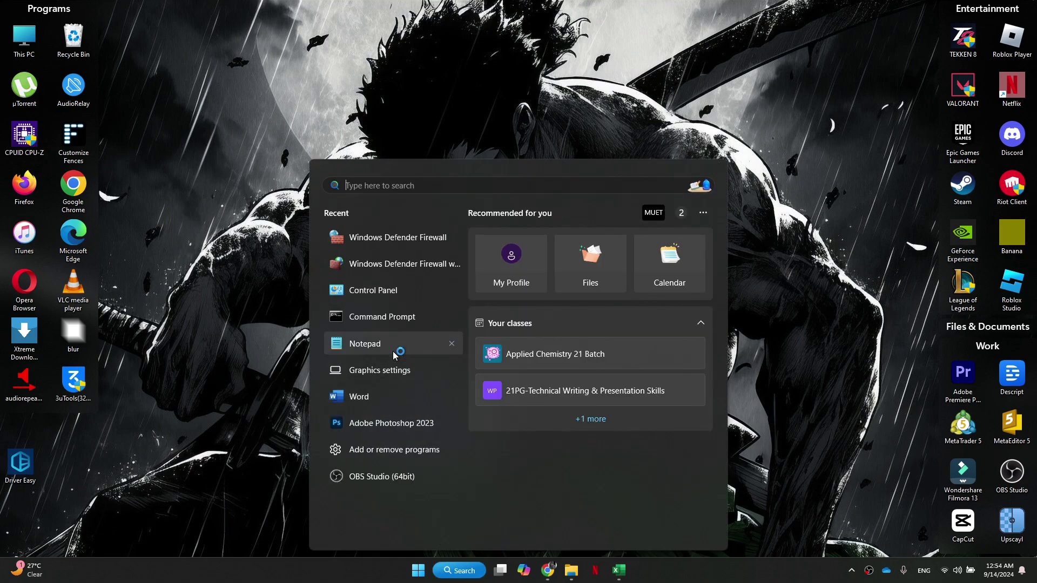
pyautogui.click(388, 294)
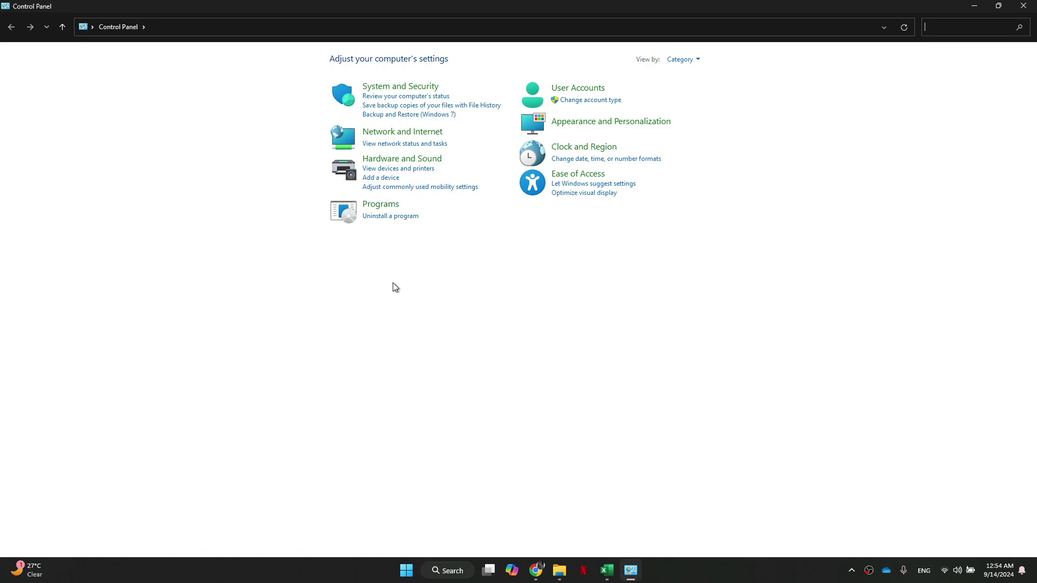
pyautogui.click(405, 133)
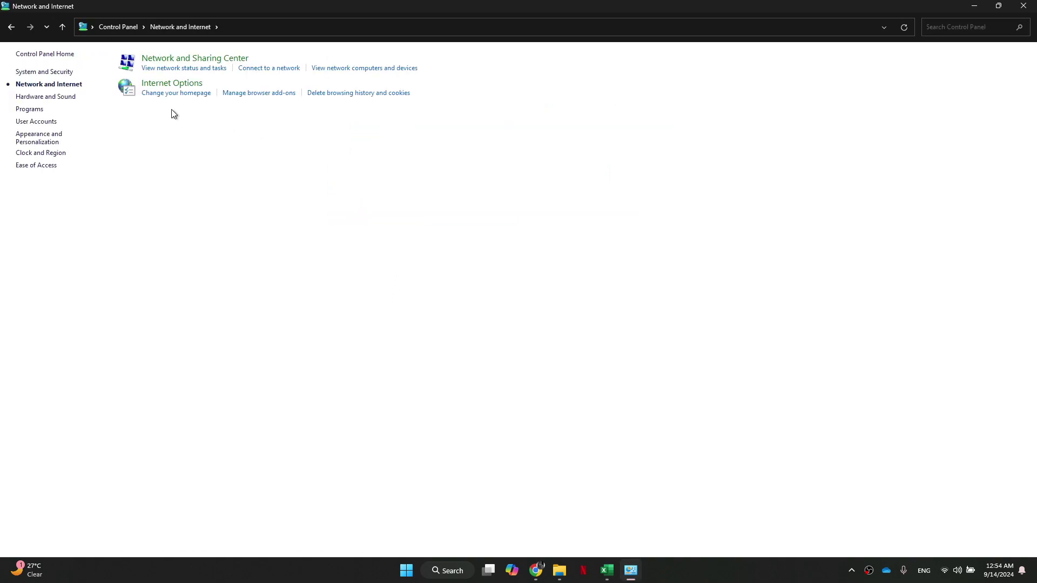
pyautogui.click(145, 62)
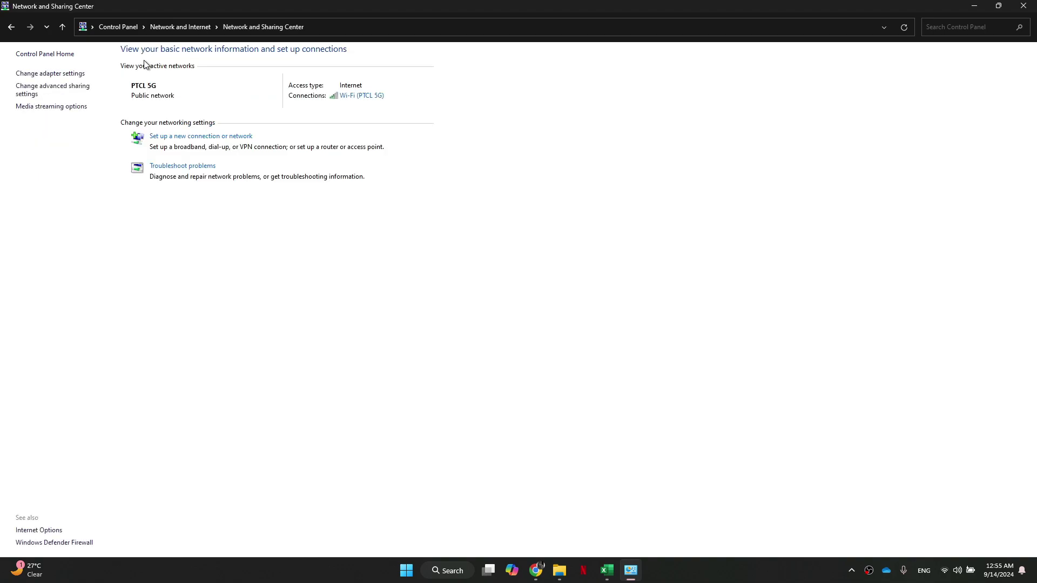
pyautogui.click(74, 76)
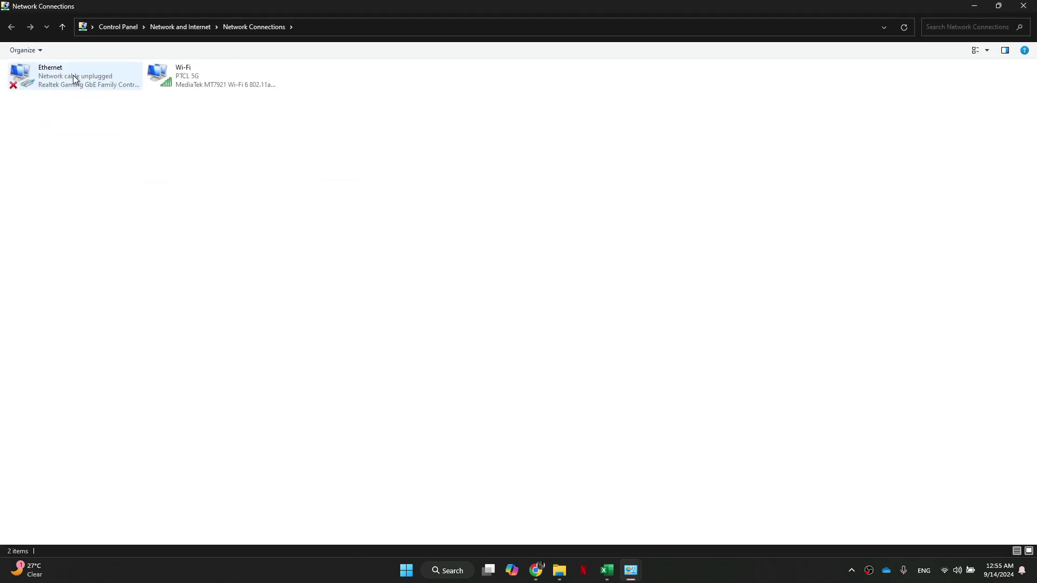
# Give the Wi-Fi adapter's IPv4 DNS servers 8.8.8.8 and 8.8.4.4, then close Control Panel
pyautogui.rightClick(202, 68)
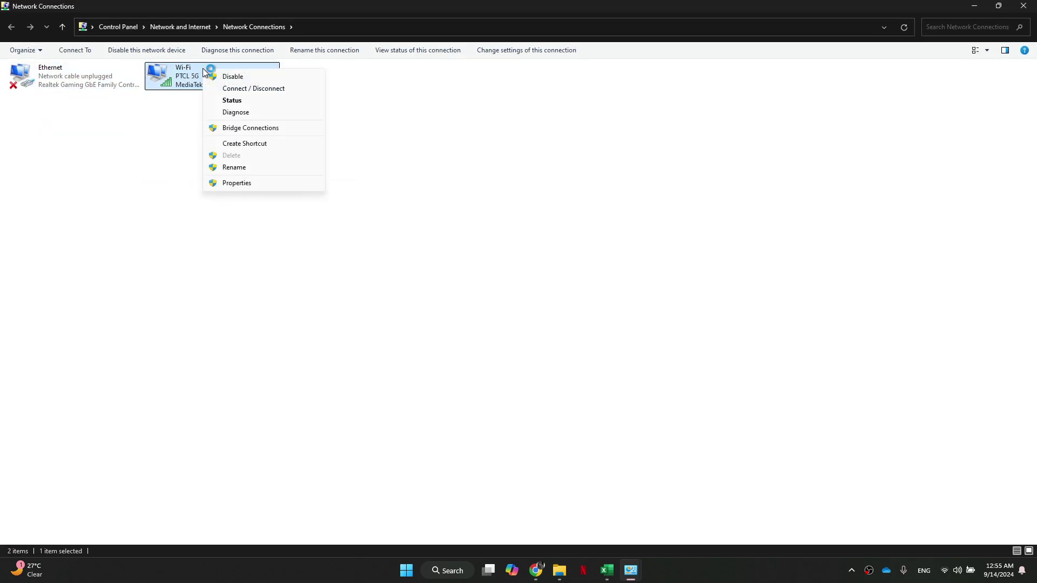
pyautogui.click(230, 182)
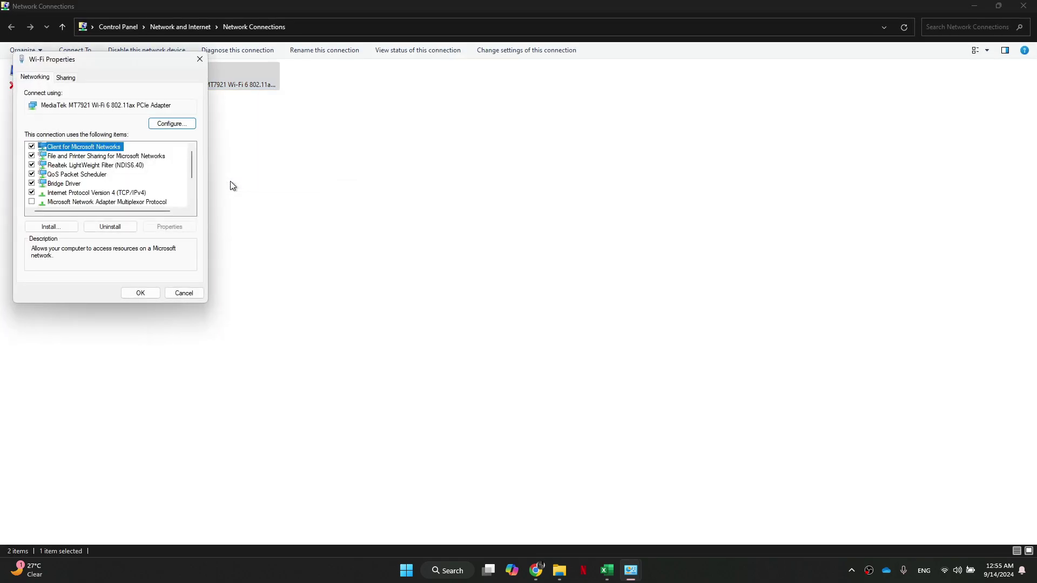
pyautogui.click(132, 194)
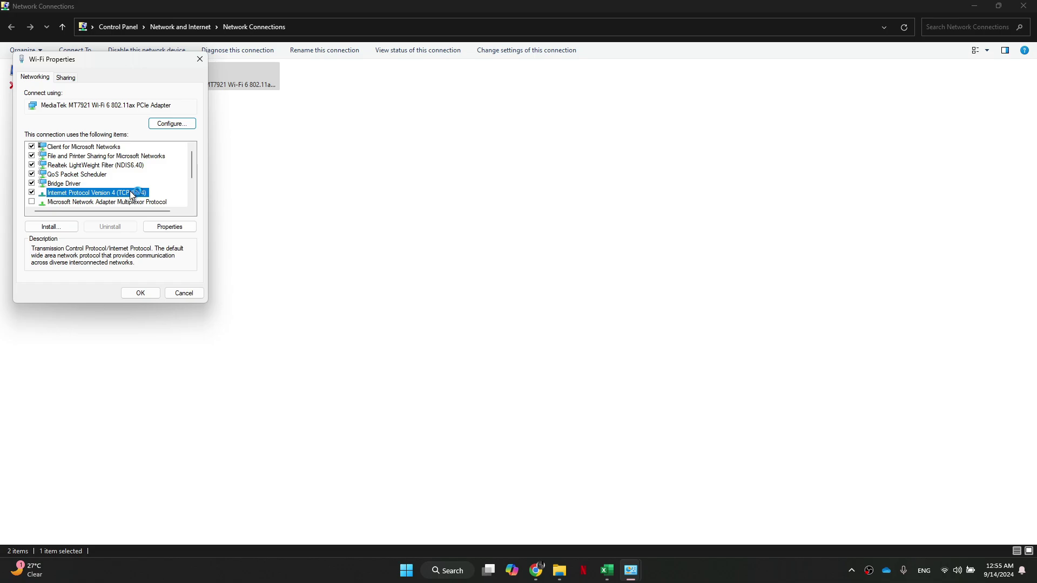
pyautogui.click(189, 229)
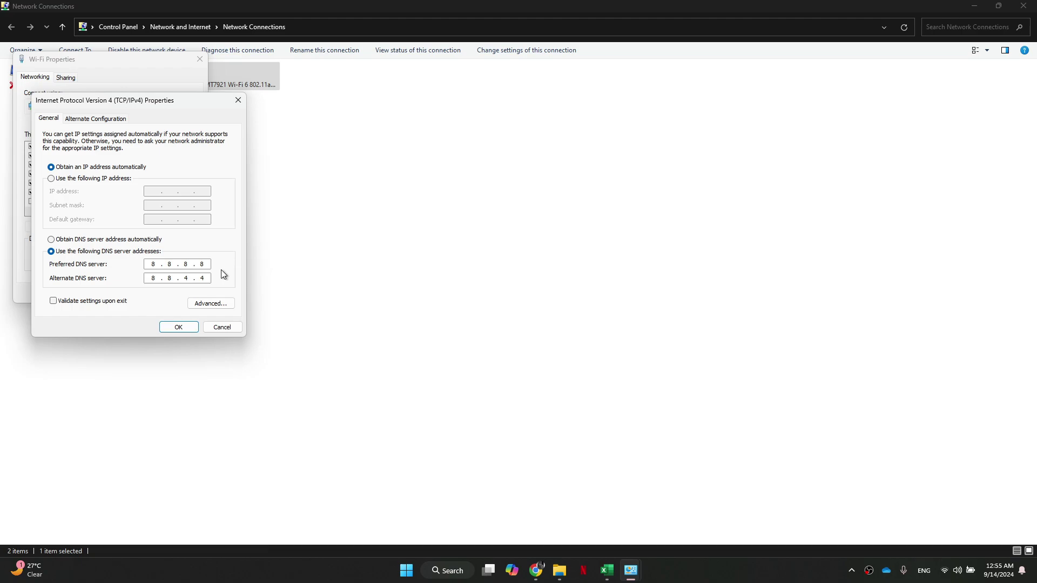
pyautogui.click(181, 327)
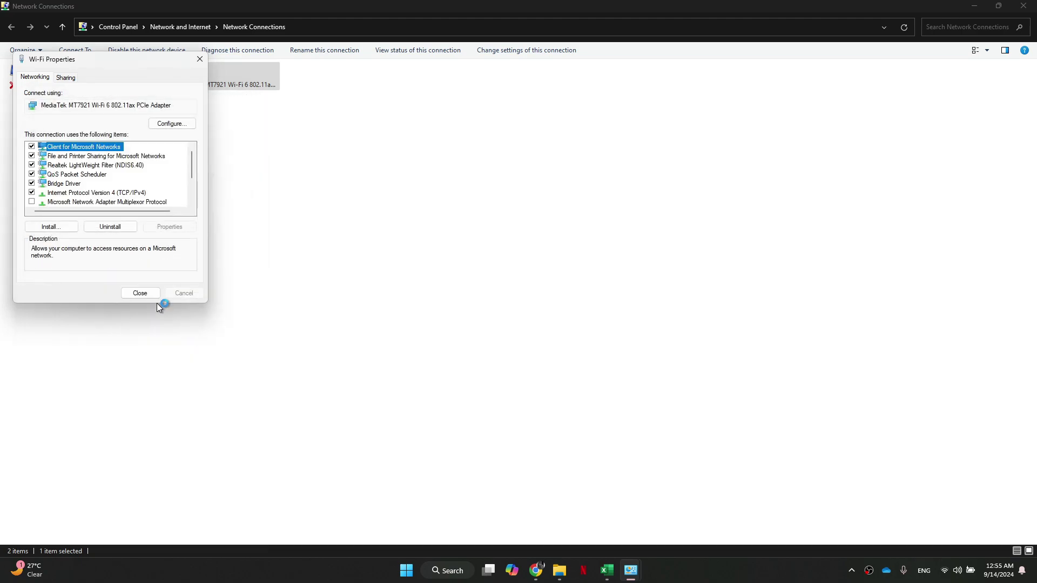
pyautogui.click(139, 295)
pyautogui.hotkey('alt', 'Left')
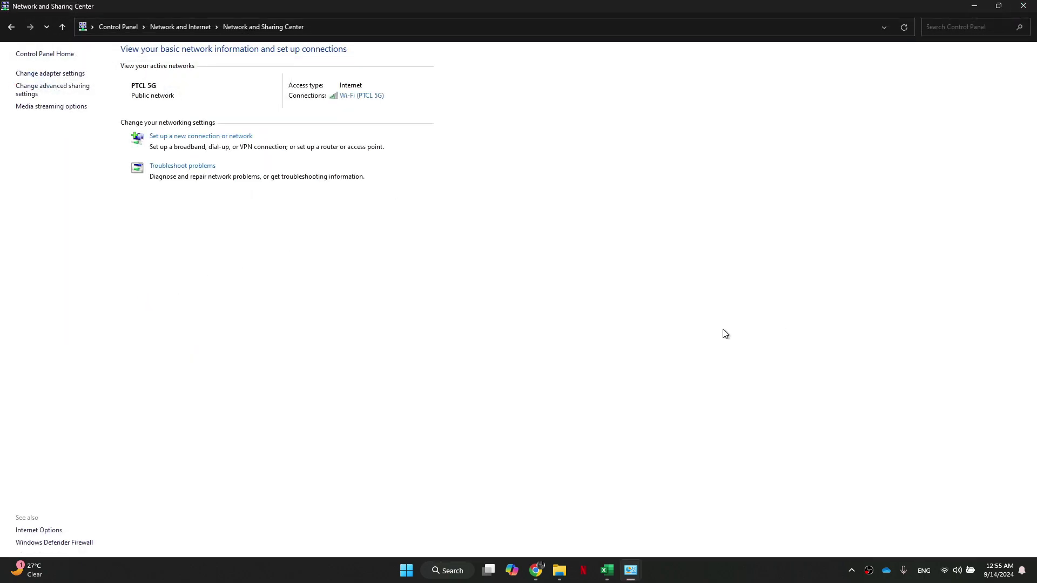
pyautogui.click(1023, 5)
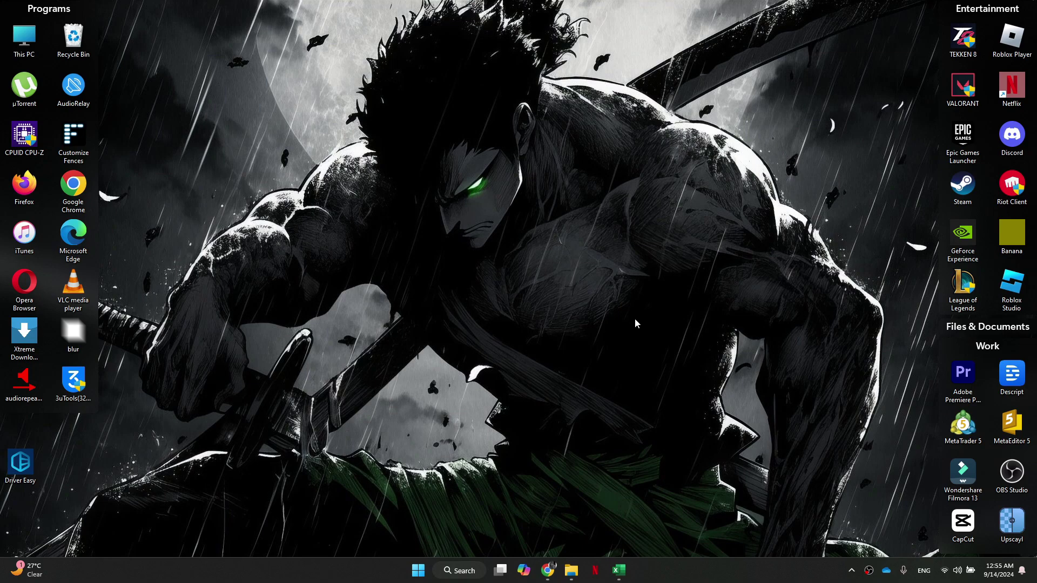
pyautogui.moveTo(548, 570)
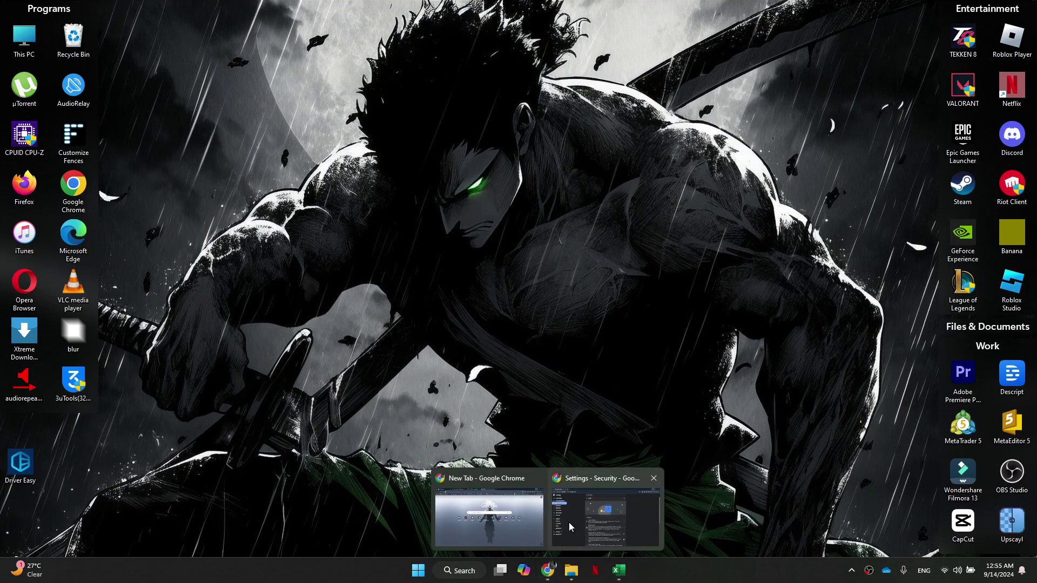
# Delete Chrome's all-time history, cookies and cached images and files, then minimize Chrome
pyautogui.click(569, 522)
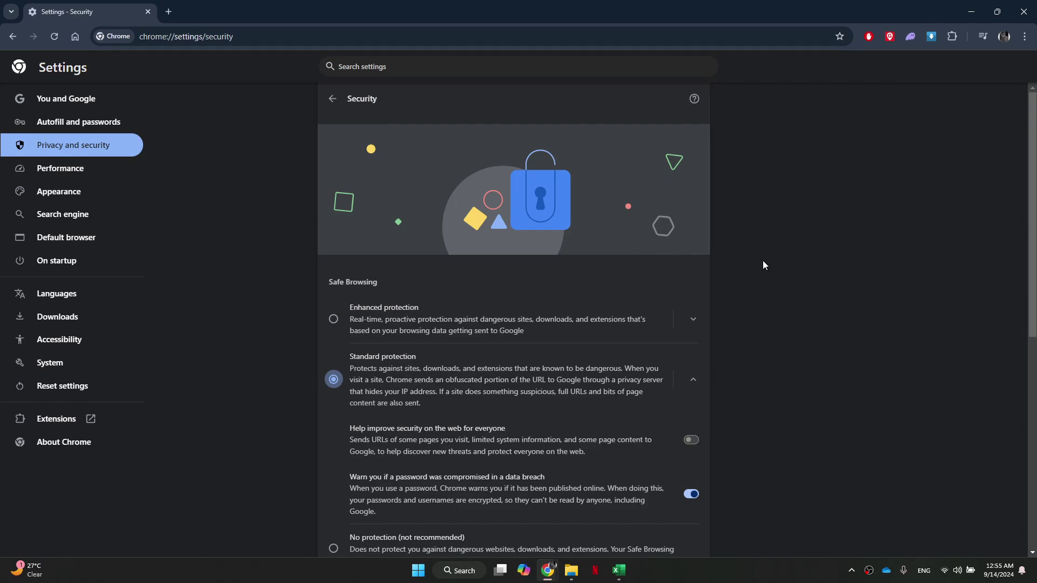
pyautogui.click(116, 143)
pyautogui.click(467, 209)
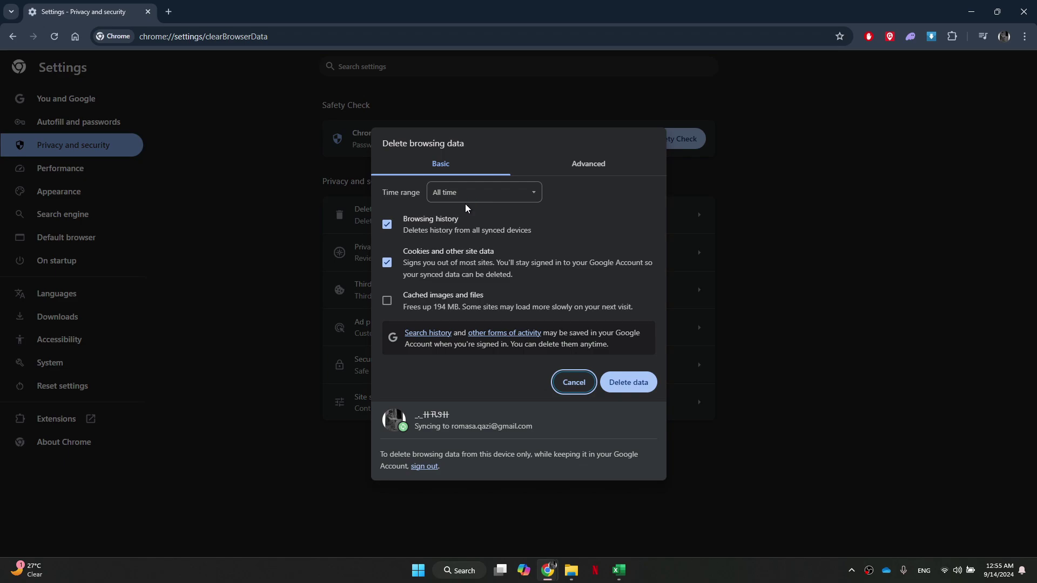
pyautogui.click(386, 300)
pyautogui.click(971, 11)
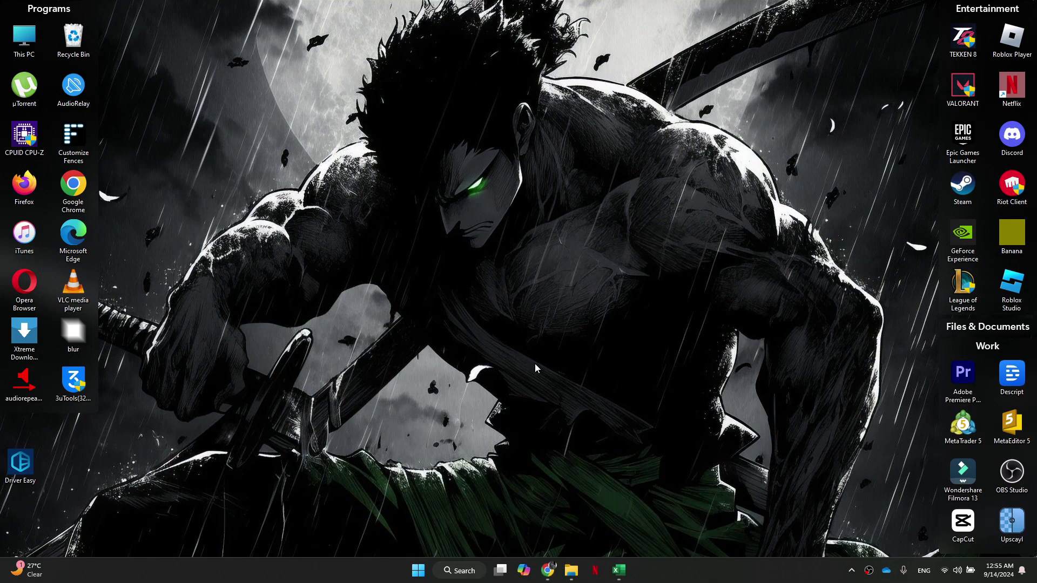
# Uninstall Roblox Player from Add or remove programs
pyautogui.click(464, 568)
pyautogui.write('add')
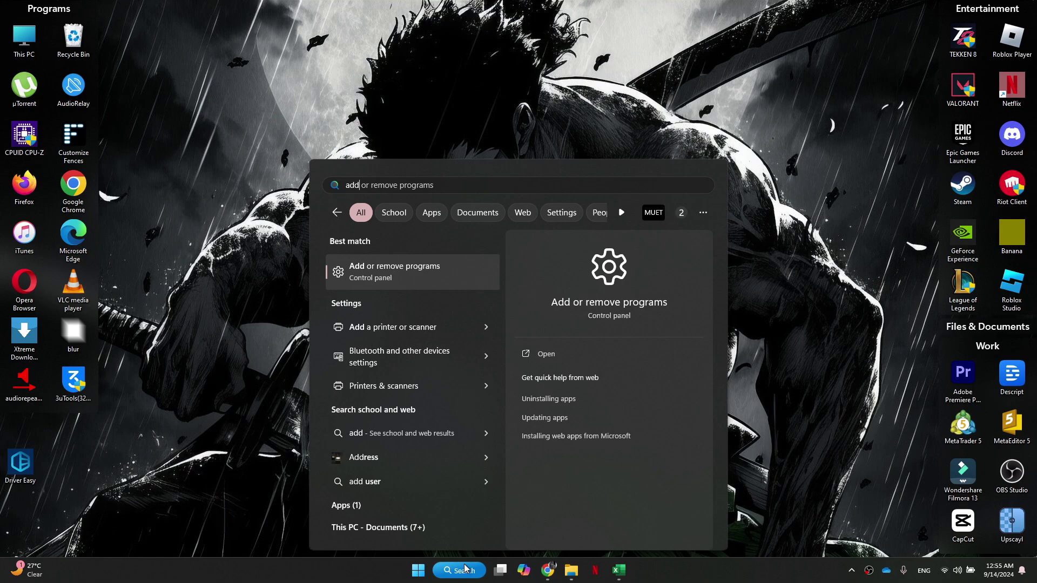
pyautogui.press('Return')
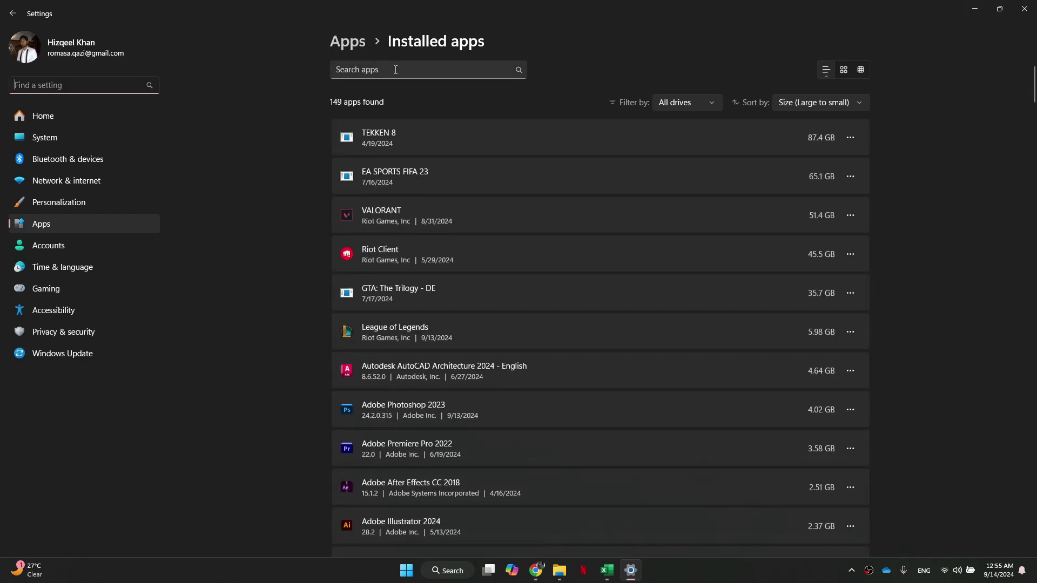
pyautogui.click(396, 70)
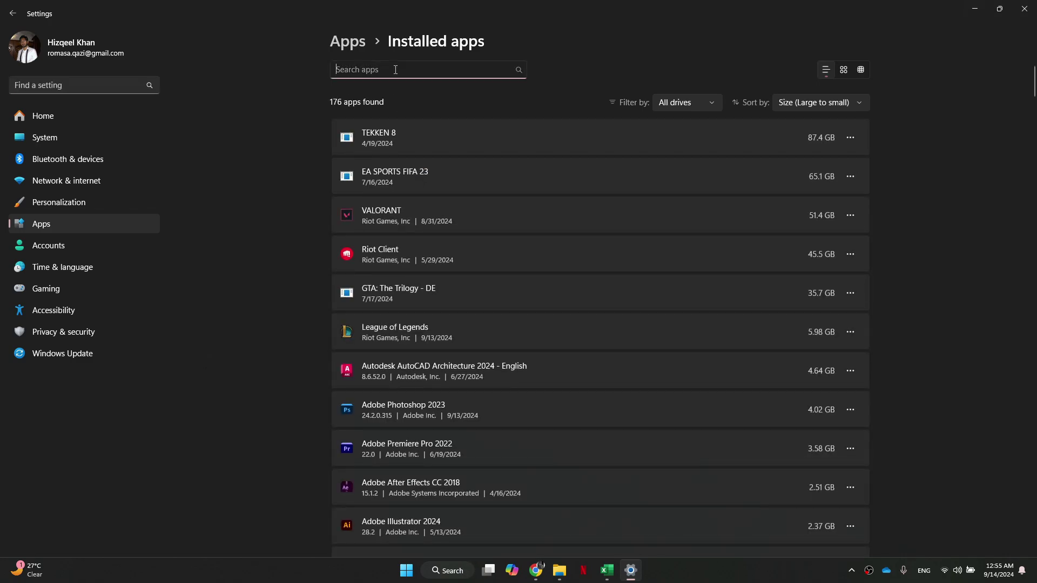
pyautogui.write('roblo')
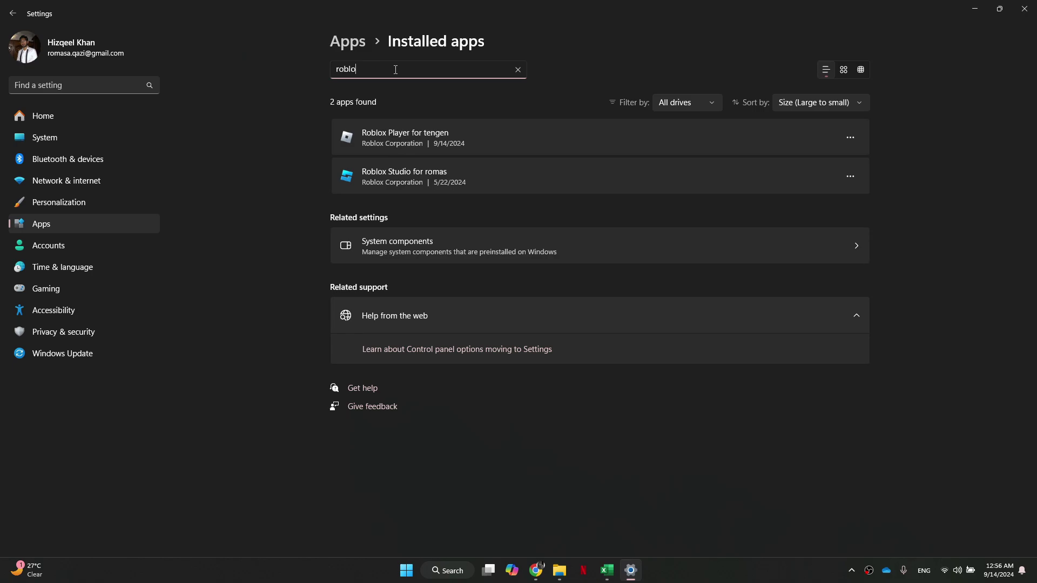
pyautogui.click(850, 137)
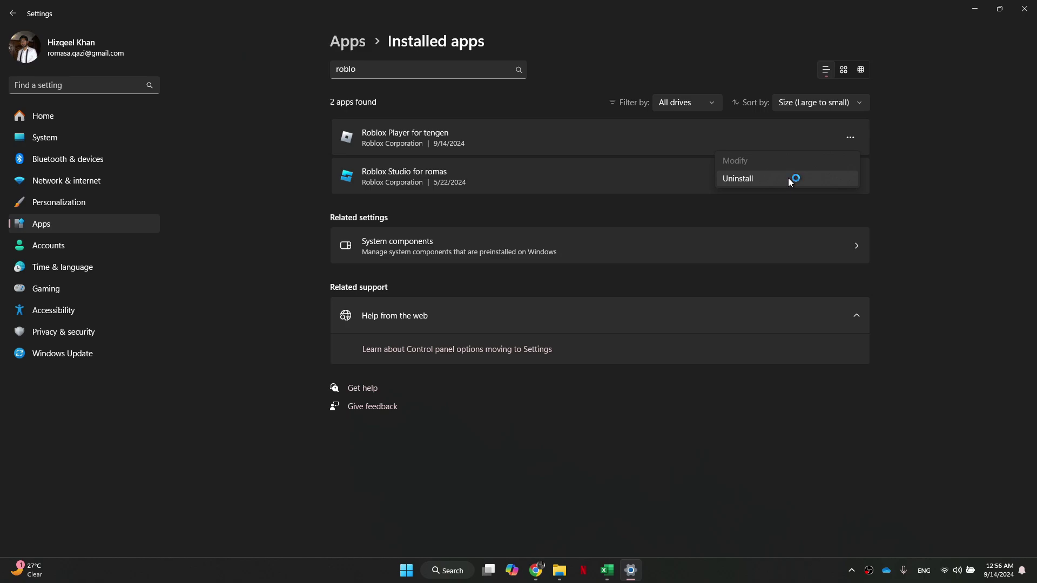
pyautogui.click(1025, 8)
# Search Google in a new Chrome tab for a Roblox download
pyautogui.click(579, 530)
pyautogui.hotkey('ctrl', 't')
pyautogui.write('roblox')
pyautogui.press('Down')
pyautogui.press('Return')
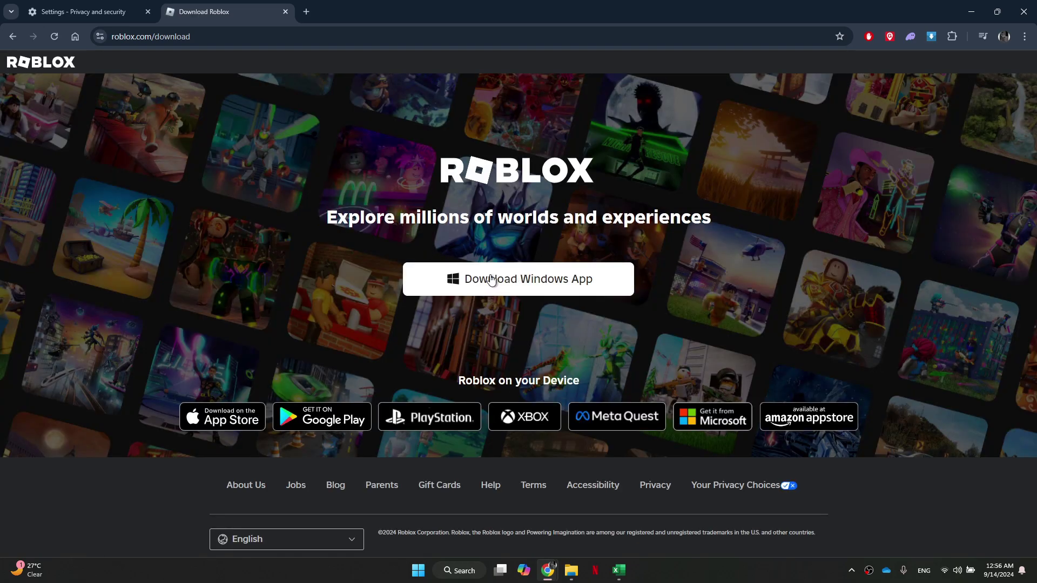
# Choose Download Windows App on the roblox.com download page
pyautogui.click(491, 279)
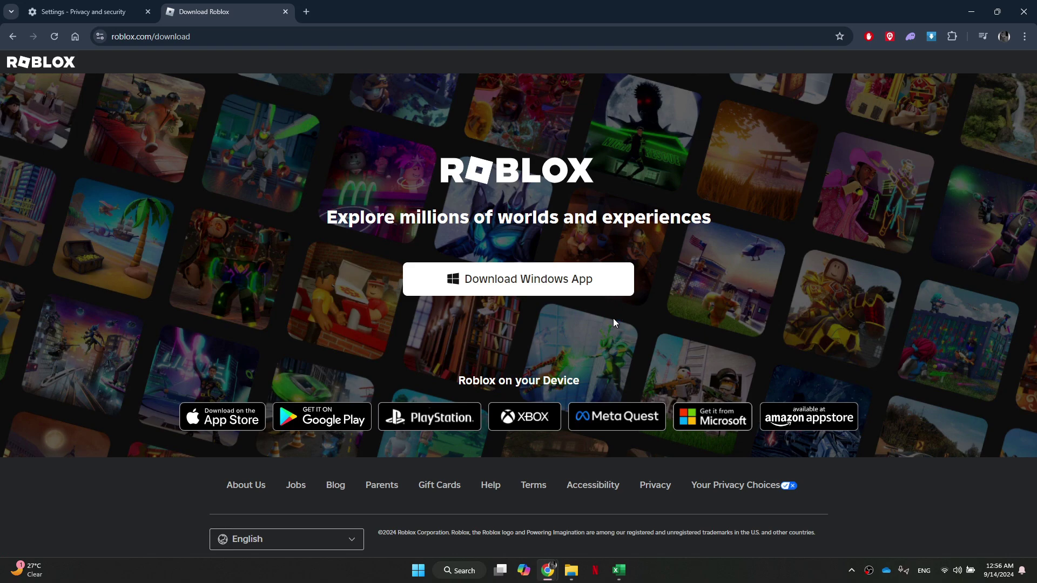